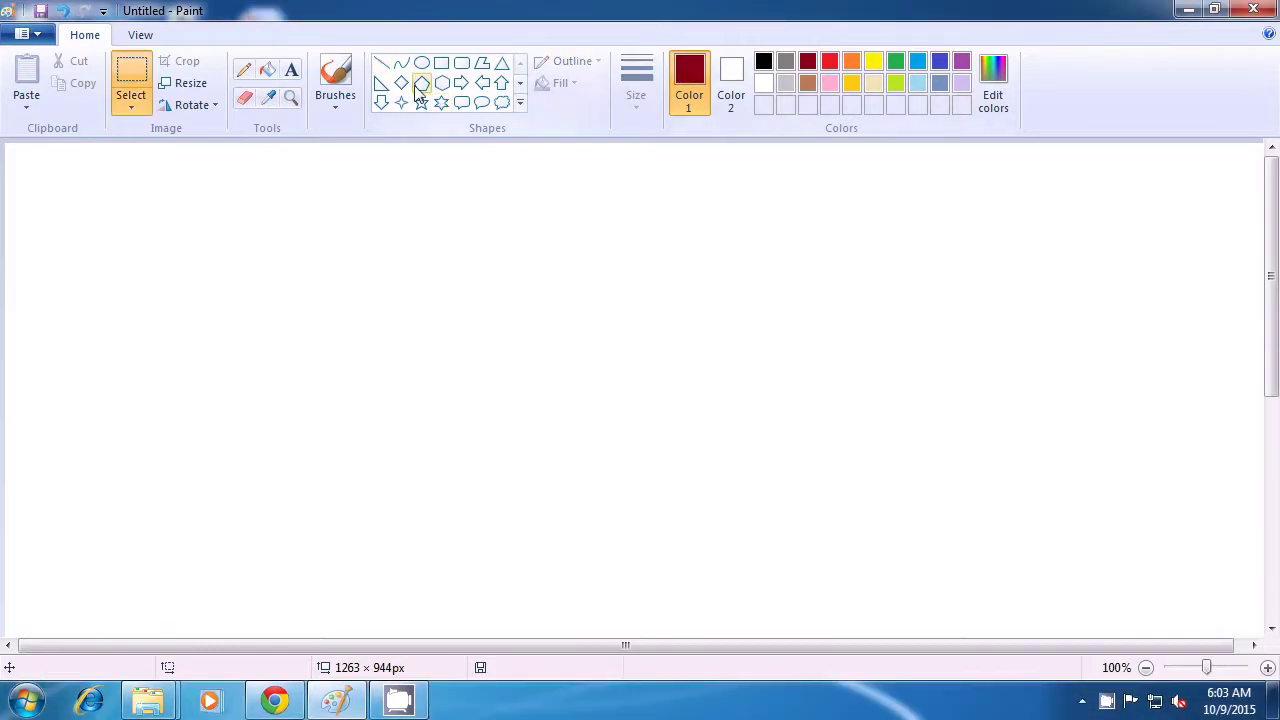
# Step: Draw a large dark red triangle with the Line tool, its short side spanning about 89 × 169 px and its long tip pointing right
pyautogui.click(383, 68)
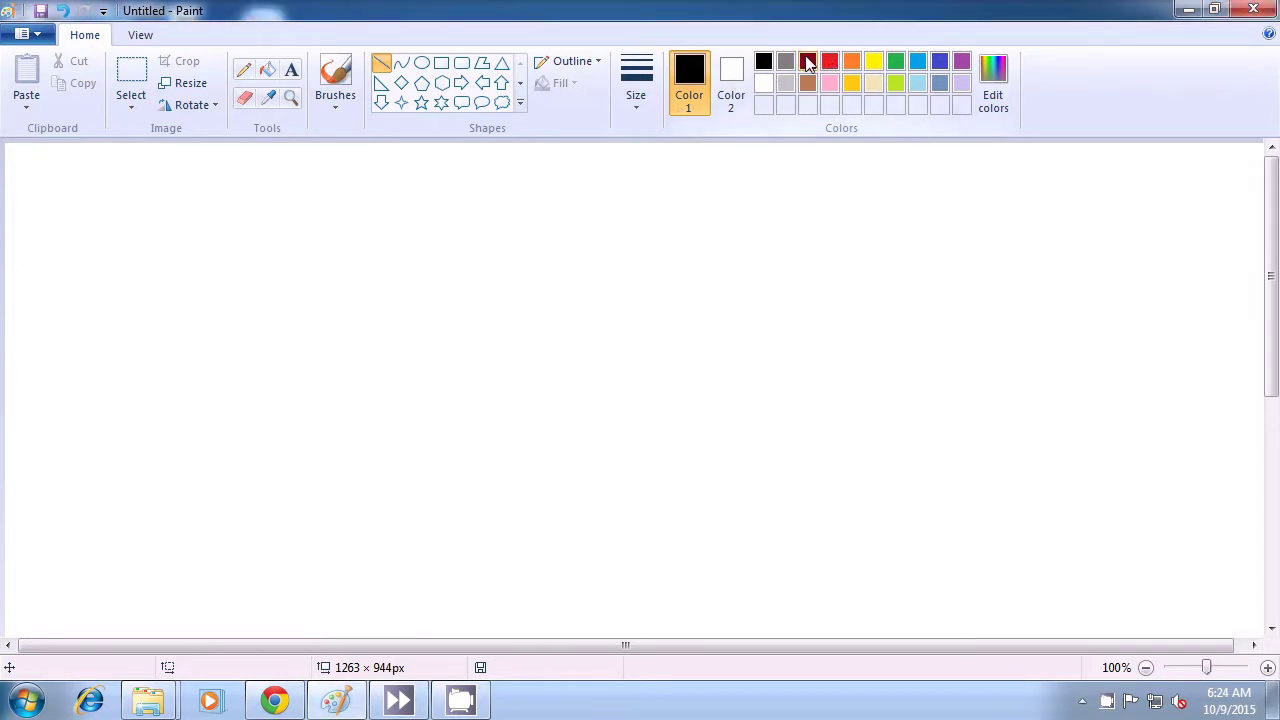
pyautogui.click(808, 63)
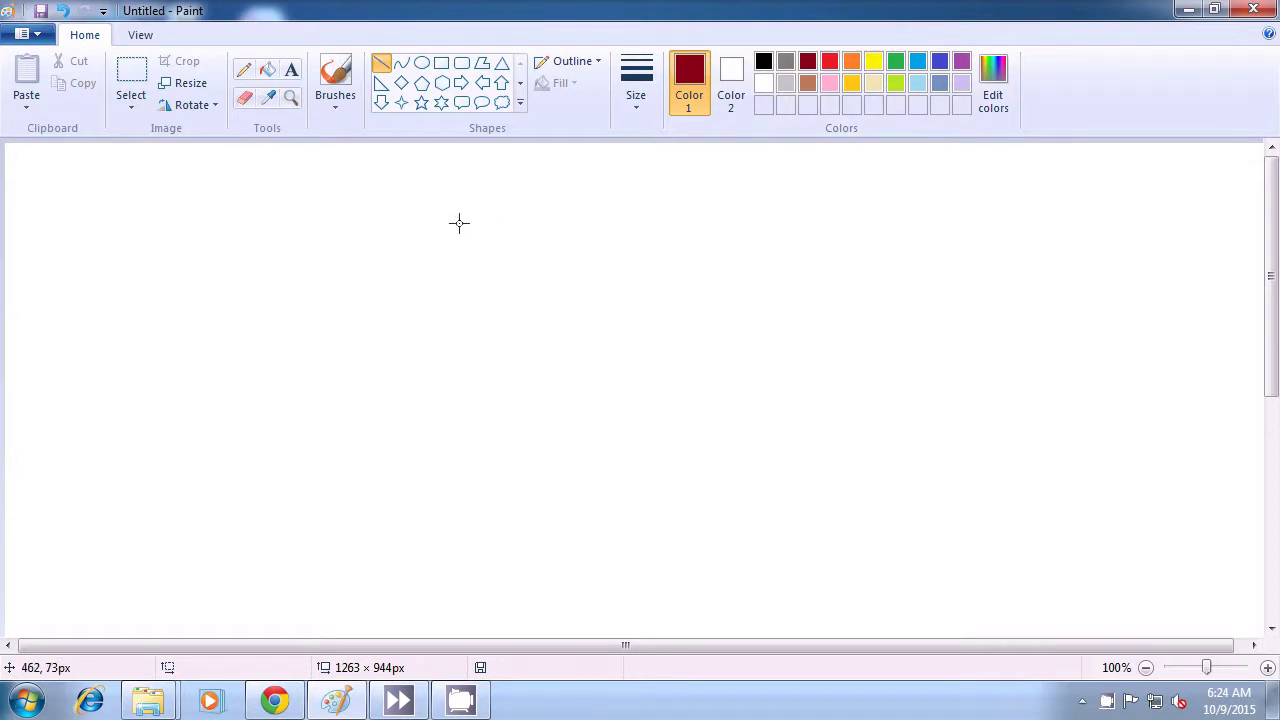
pyautogui.moveTo(434, 274); pyautogui.dragTo(346, 442)
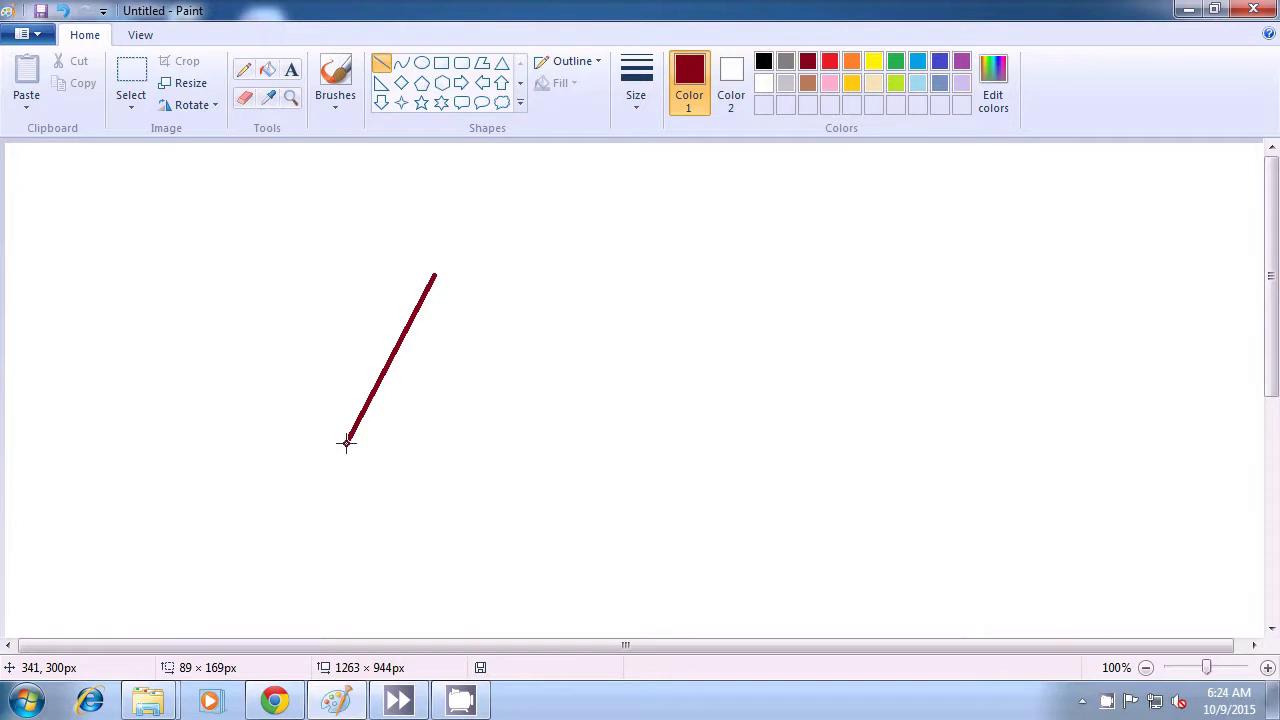
pyautogui.moveTo(346, 442); pyautogui.dragTo(346, 442)
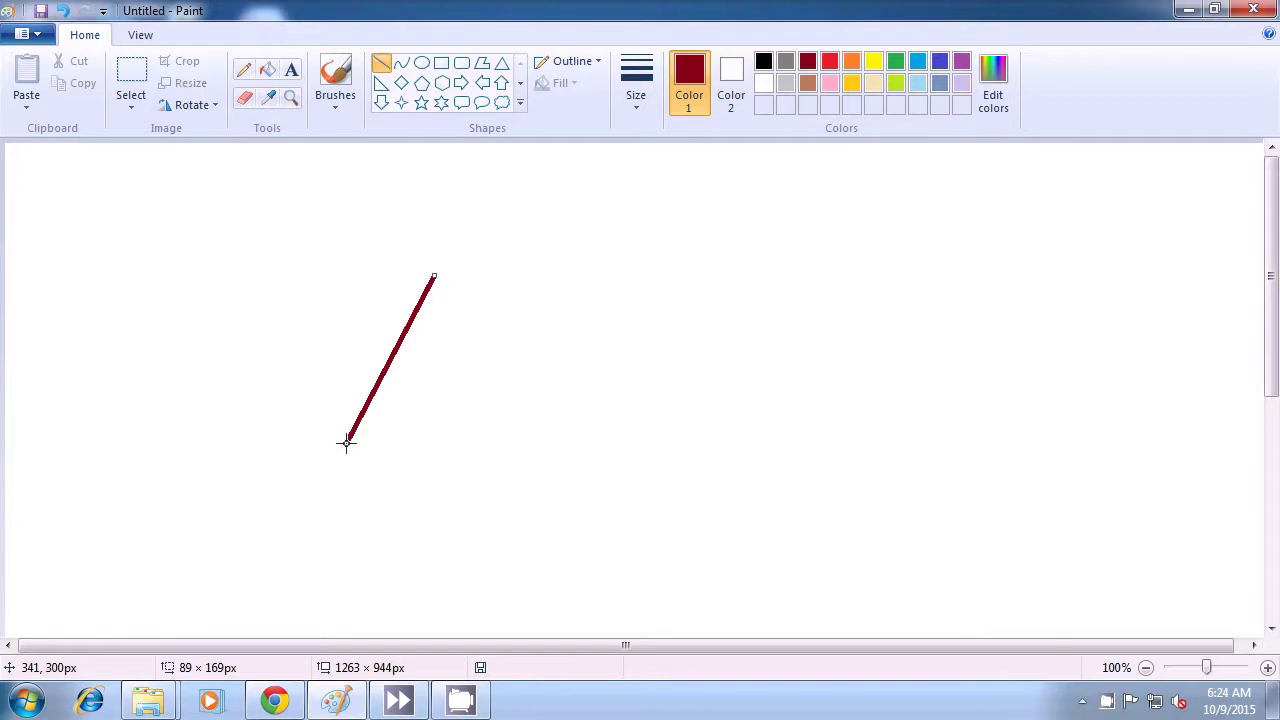
pyautogui.click(270, 418)
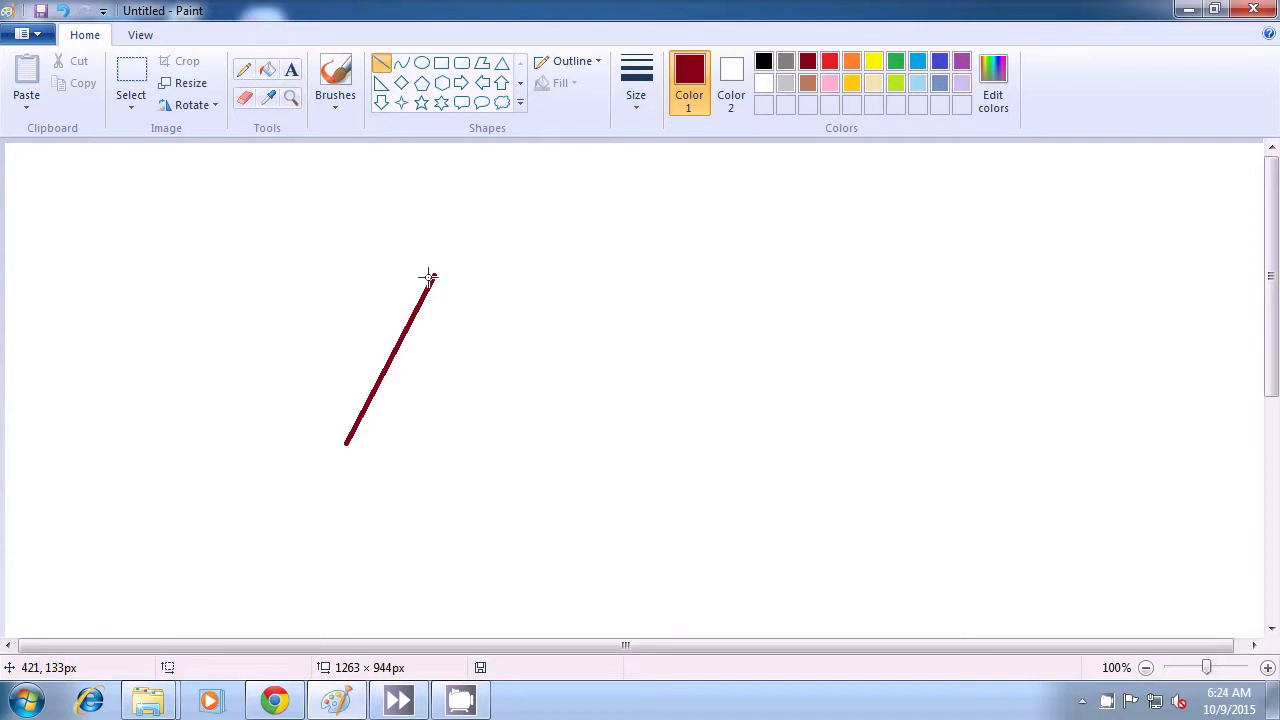
pyautogui.moveTo(434, 274)
pyautogui.mouseDown()
pyautogui.moveTo(623, 314)
pyautogui.moveTo(772, 365)
pyautogui.mouseUp()
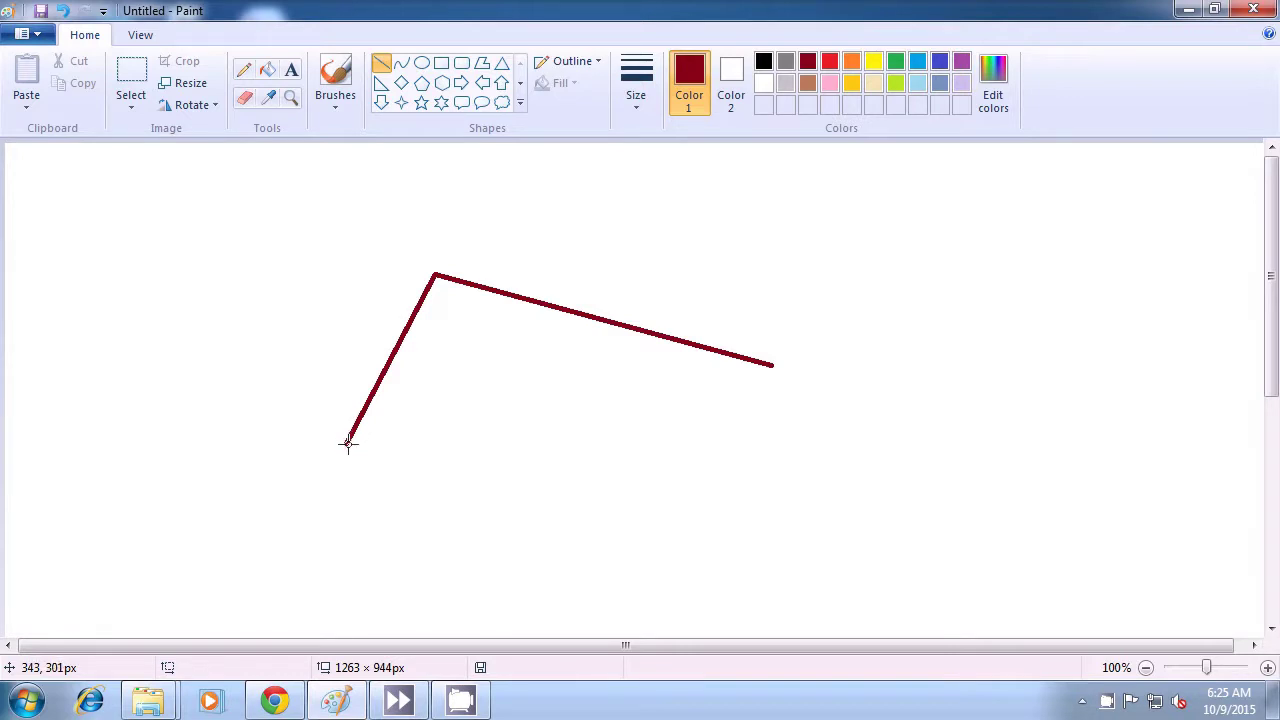
pyautogui.moveTo(346, 443)
pyautogui.mouseDown()
pyautogui.moveTo(624, 384)
pyautogui.moveTo(782, 367)
pyautogui.moveTo(770, 367)
pyautogui.mouseUp()
pyautogui.click(898, 375)
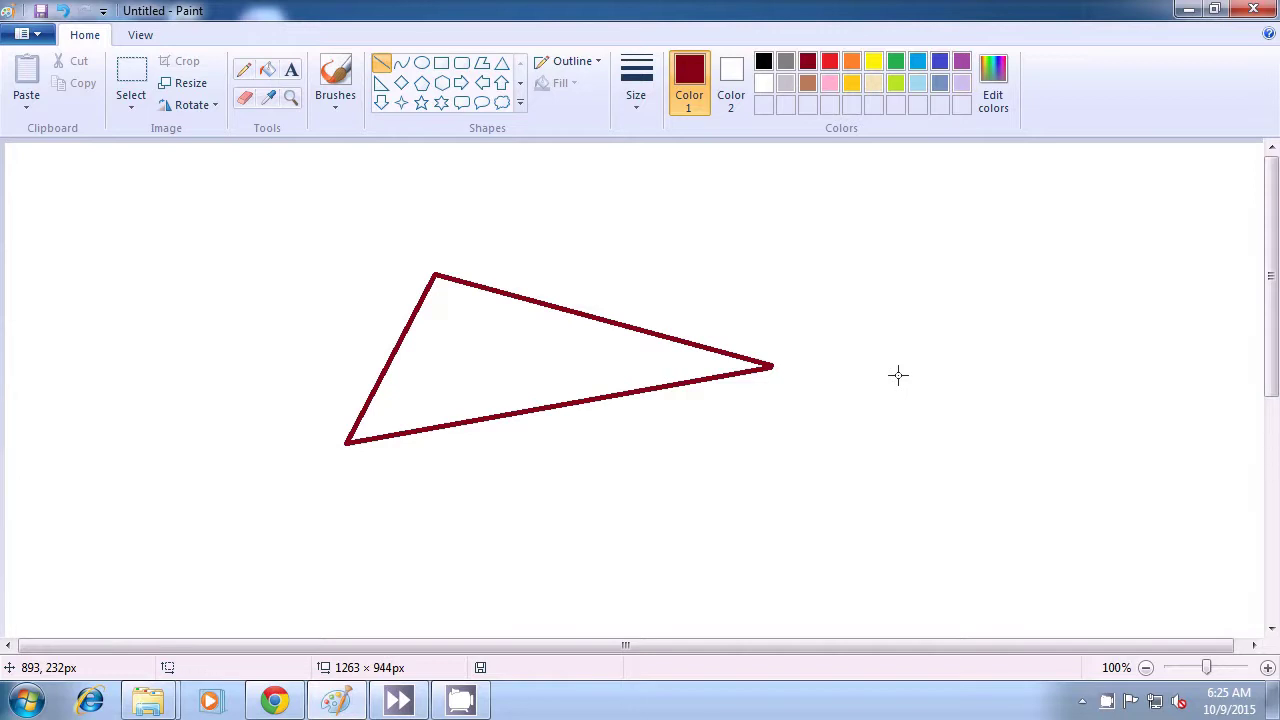
# Step: Draw a three-line indigo blue triangle overlapping the short left side of the large dark red triangle
pyautogui.click(939, 63)
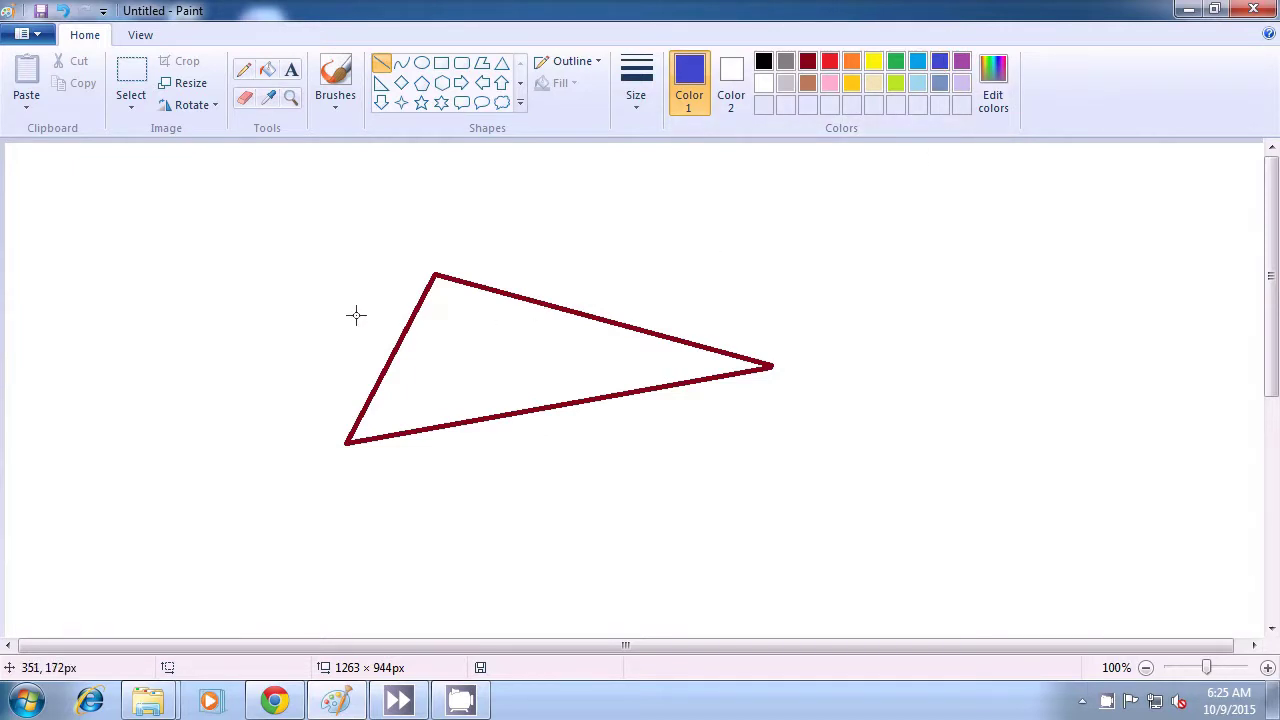
pyautogui.moveTo(348, 304); pyautogui.dragTo(428, 491)
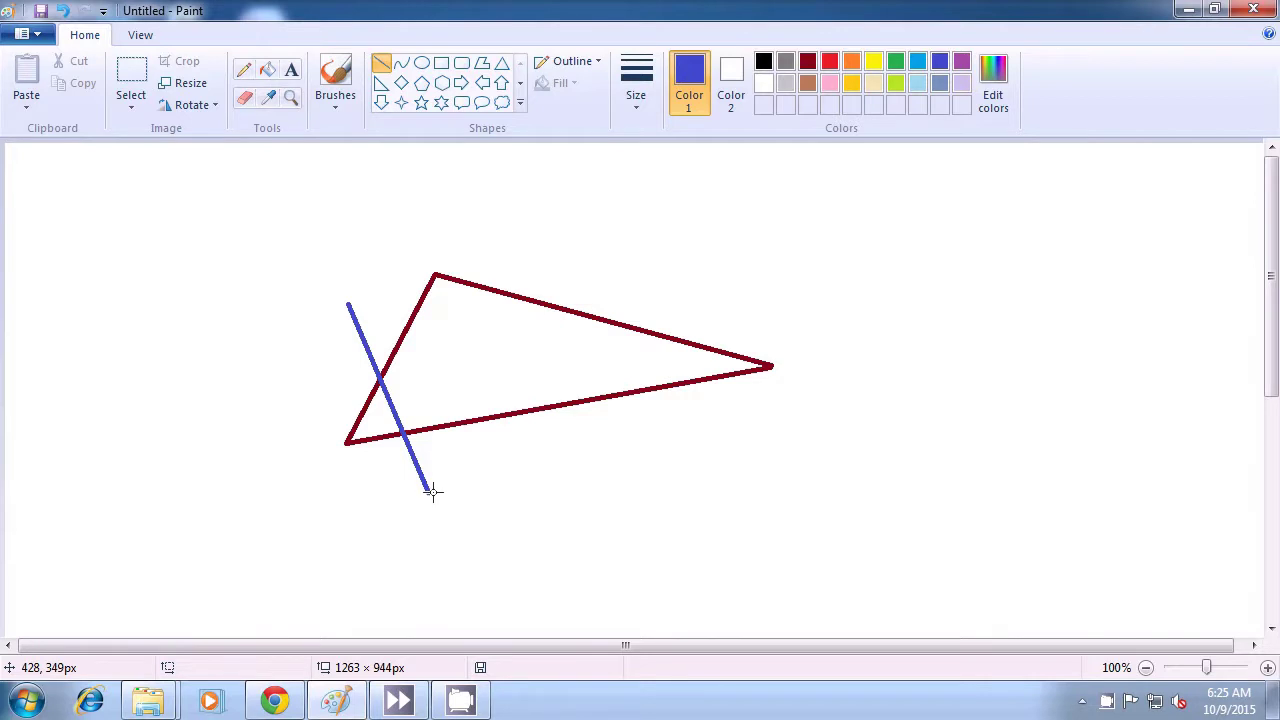
pyautogui.moveTo(429, 491); pyautogui.dragTo(465, 362)
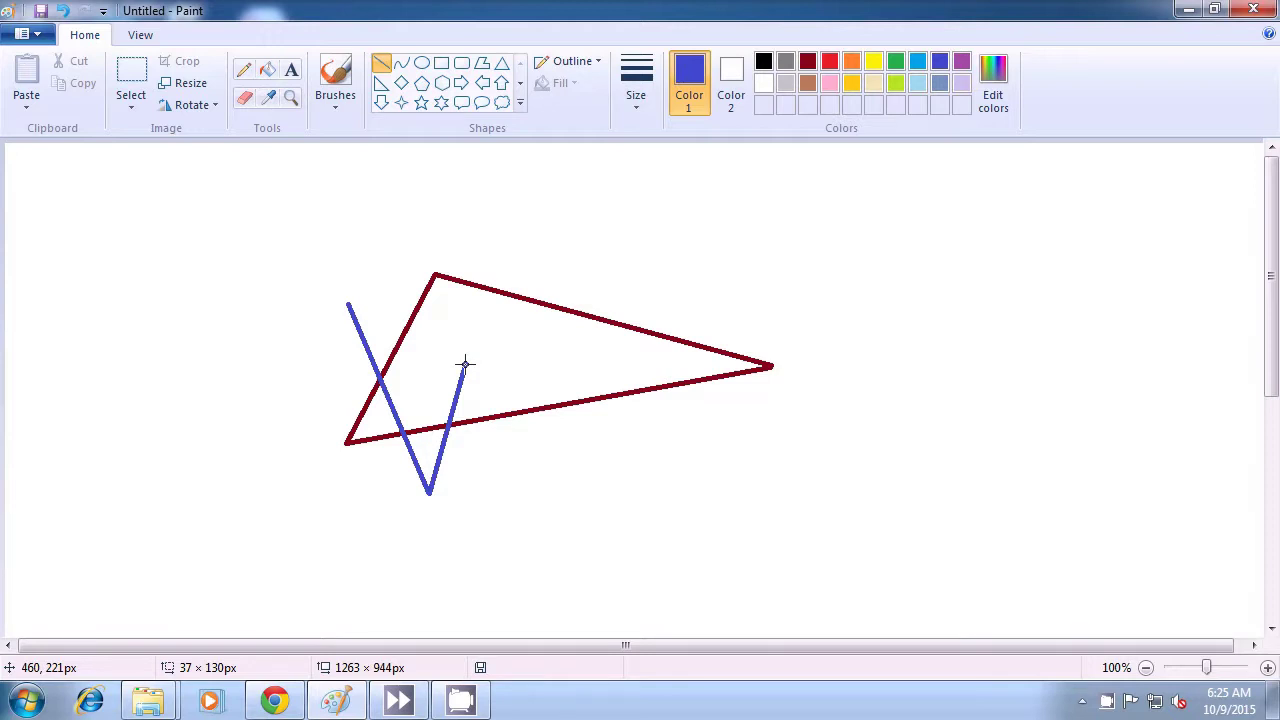
pyautogui.moveTo(465, 362); pyautogui.dragTo(464, 363)
pyautogui.moveTo(350, 303); pyautogui.dragTo(464, 364)
pyautogui.click(619, 446)
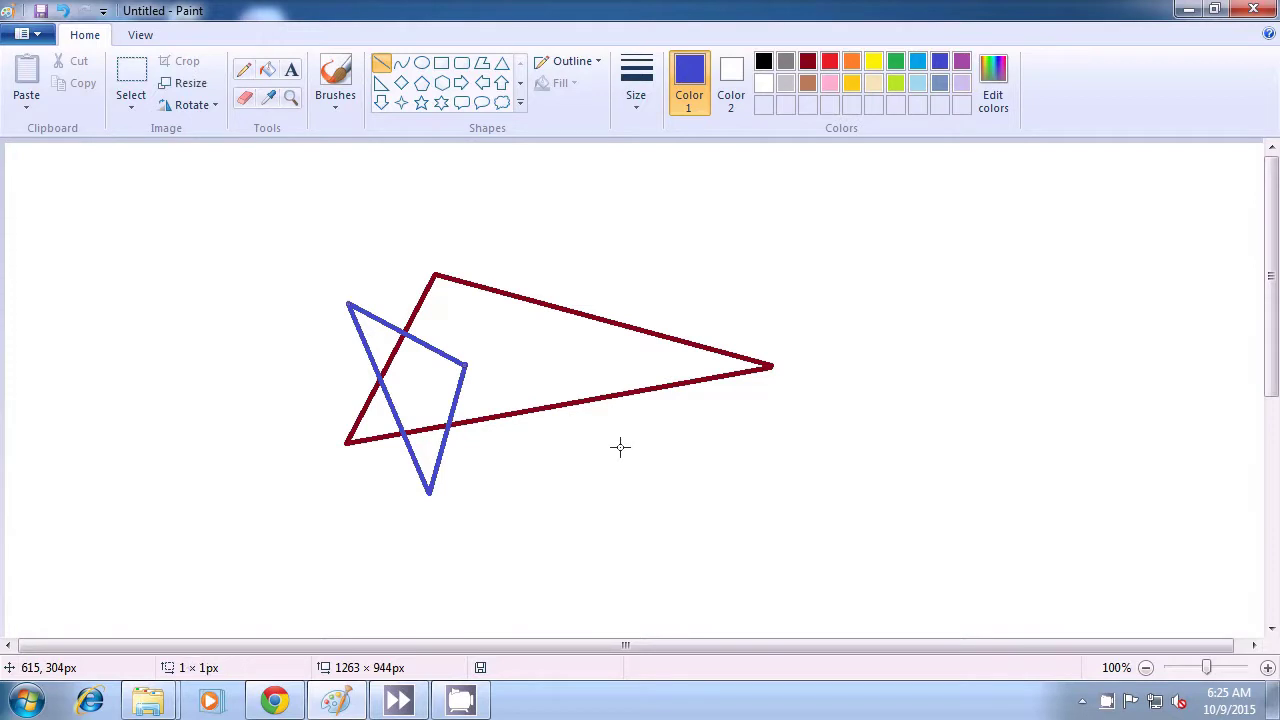
# Step: Draw a narrow light blue triangle from above the dark red triangle's upper edge down into the blue triangle
pyautogui.click(918, 84)
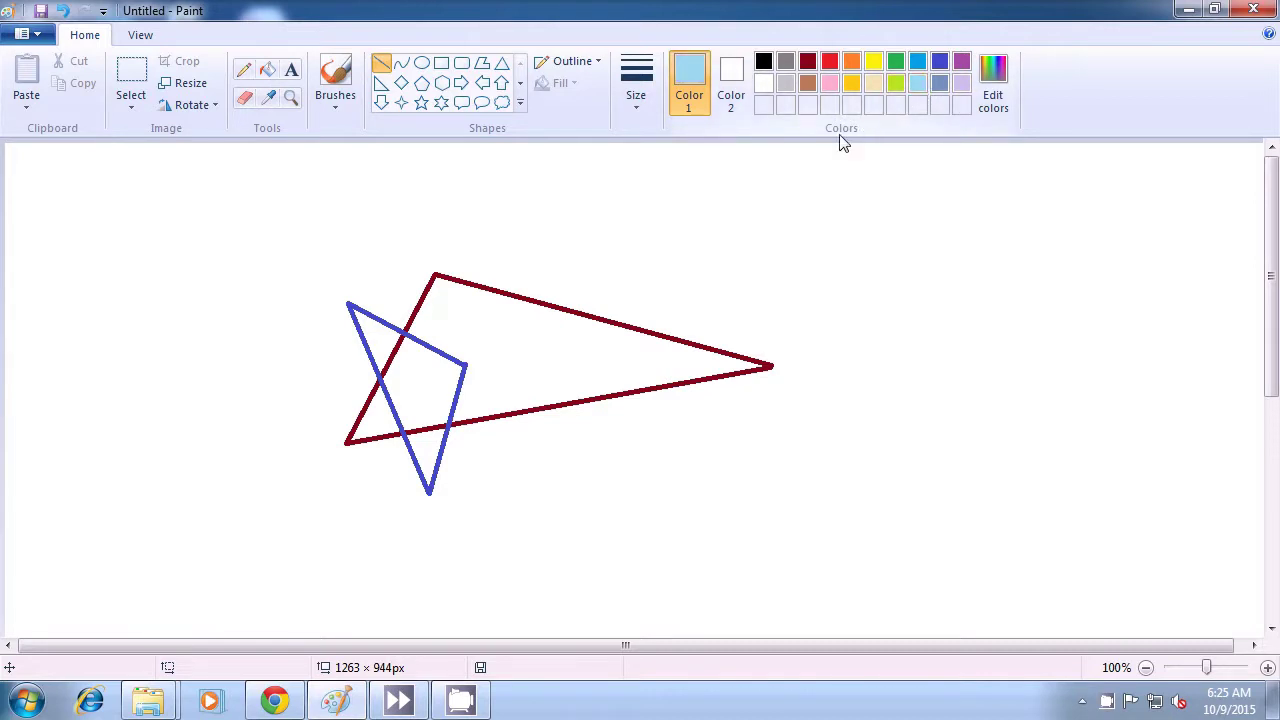
pyautogui.moveTo(563, 223); pyautogui.dragTo(598, 258)
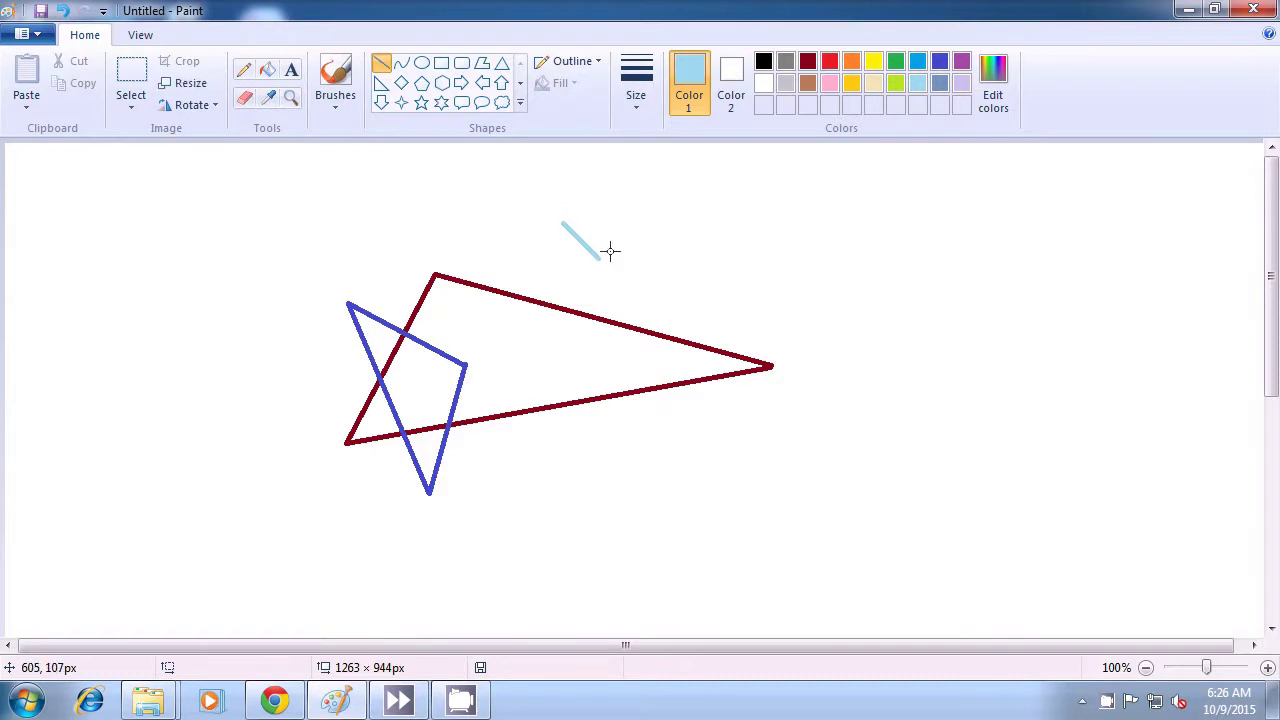
pyautogui.click(597, 258)
pyautogui.moveTo(598, 258); pyautogui.dragTo(423, 368)
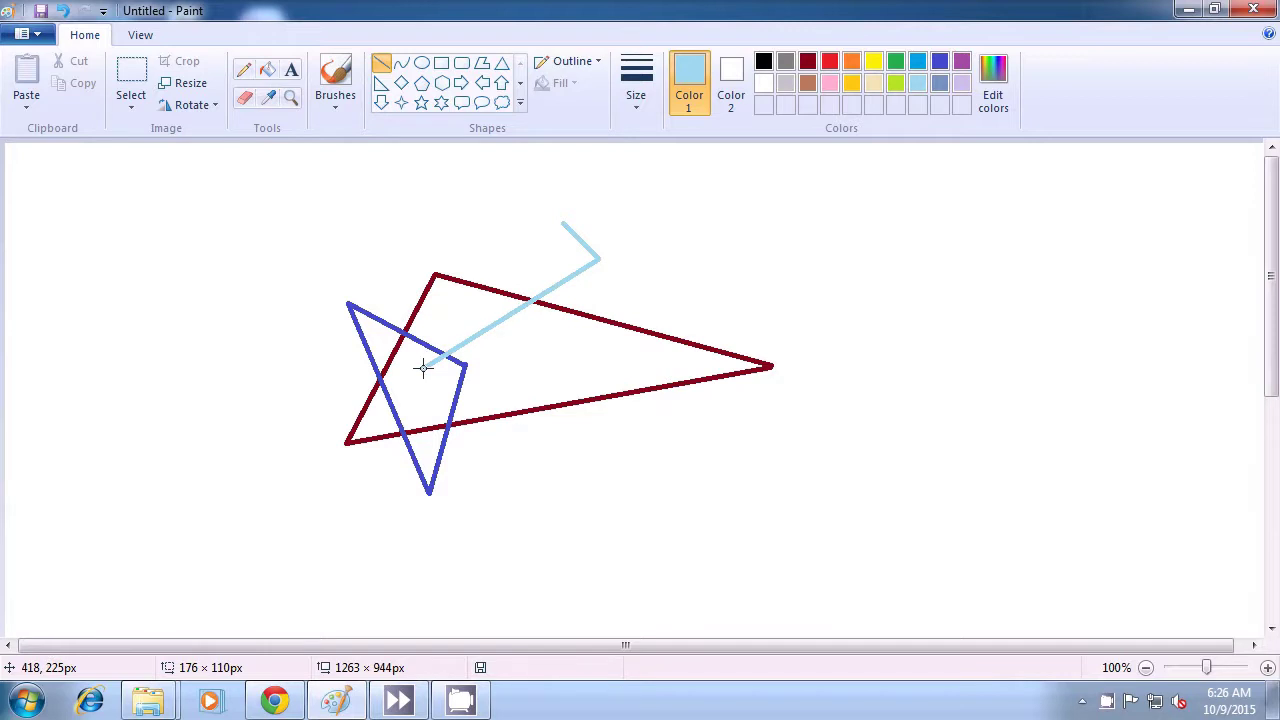
pyautogui.click(455, 223)
pyautogui.moveTo(561, 224); pyautogui.dragTo(423, 365)
pyautogui.click(694, 244)
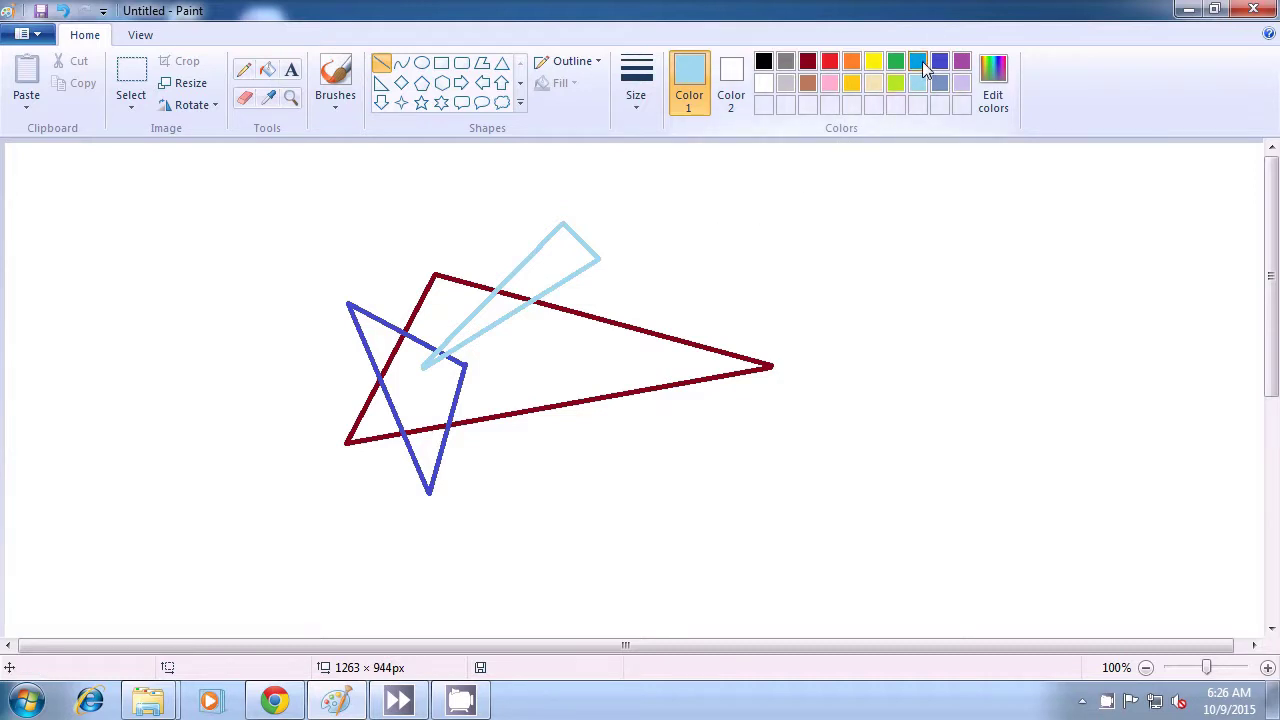
# Step: Draw a second indigo blue triangle crossing the dark red triangle's upper edge near its right tip
pyautogui.click(918, 63)
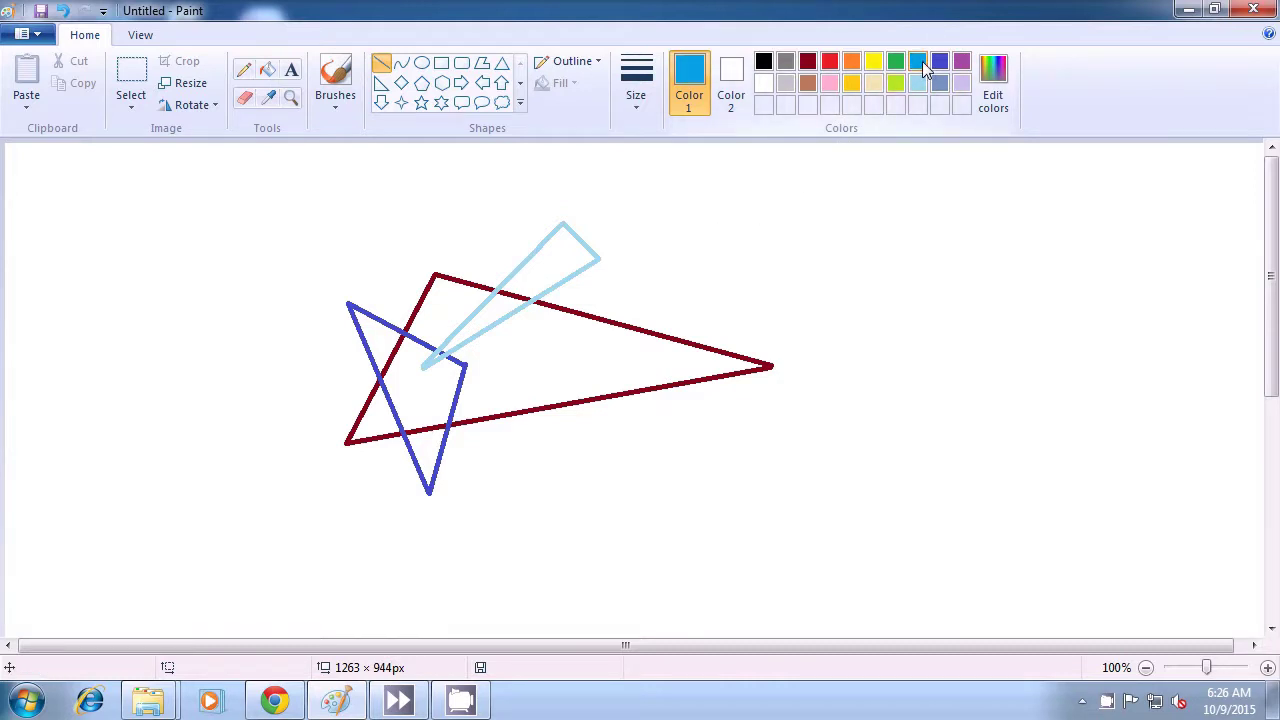
pyautogui.click(959, 65)
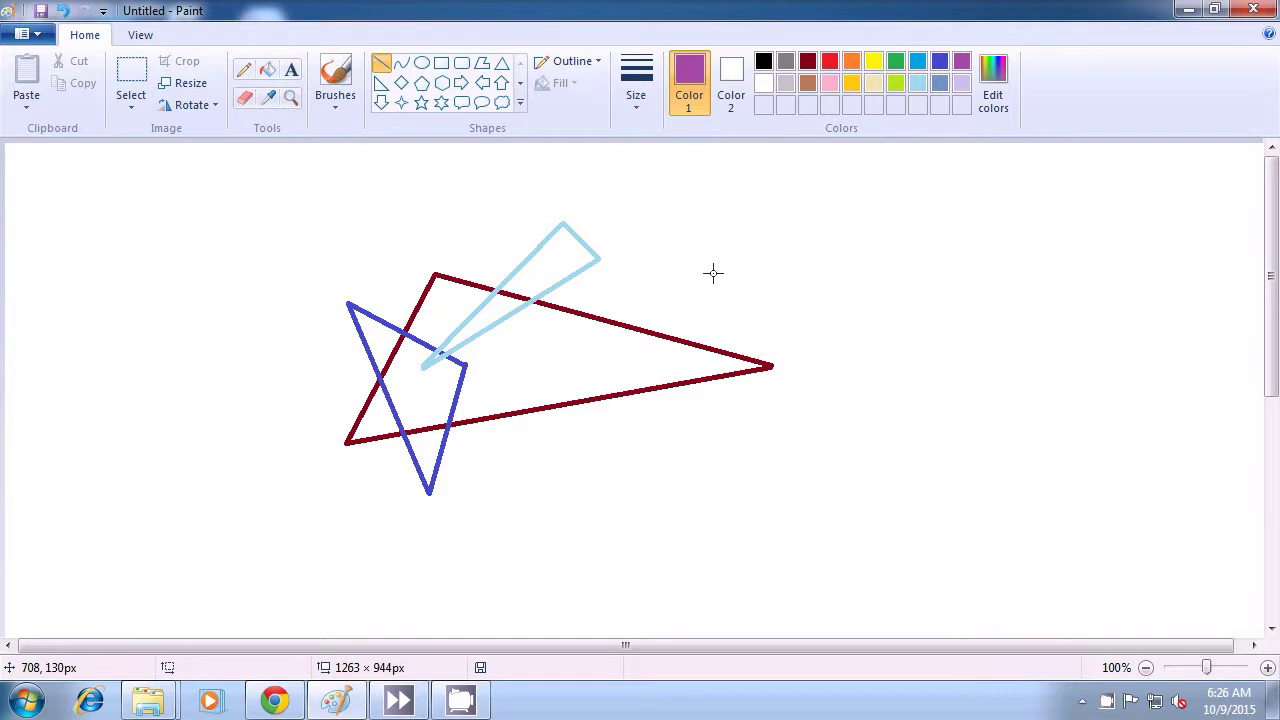
pyautogui.moveTo(726, 245)
pyautogui.mouseDown()
pyautogui.moveTo(713, 292)
pyautogui.moveTo(646, 361)
pyautogui.mouseUp()
pyautogui.click(940, 61)
pyautogui.click(771, 243)
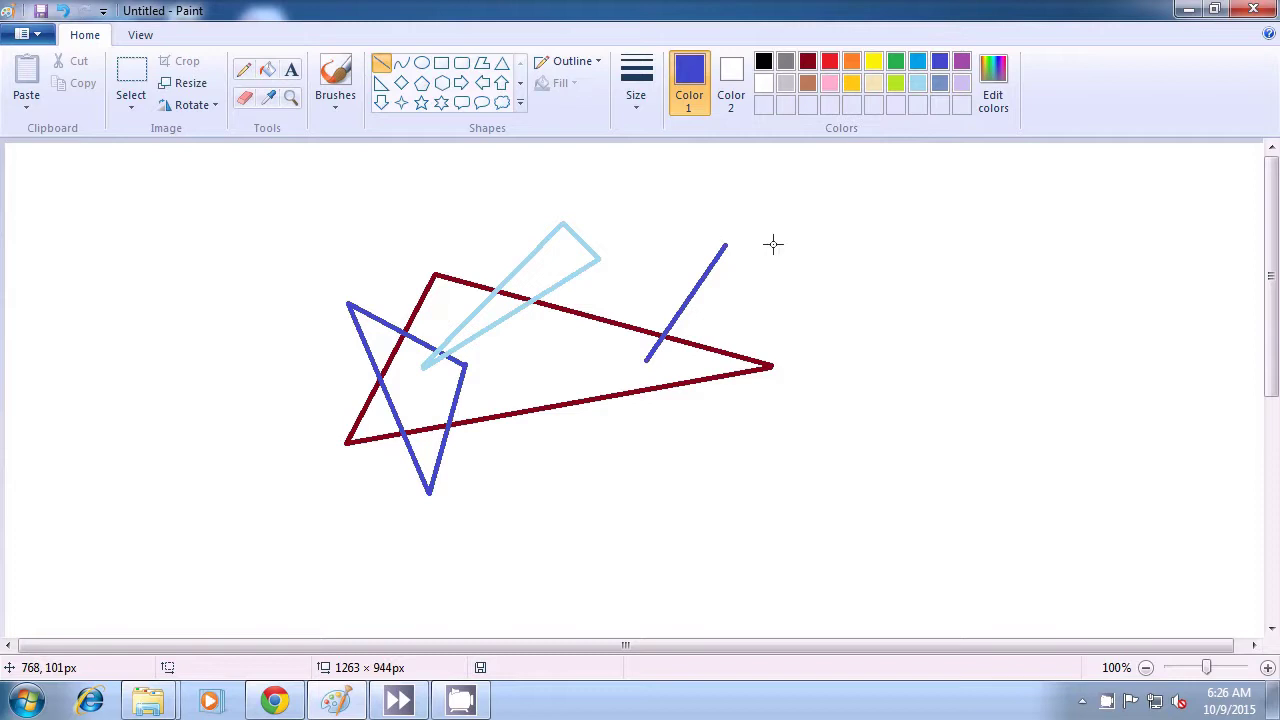
pyautogui.moveTo(726, 244); pyautogui.dragTo(718, 359)
pyautogui.click(650, 358)
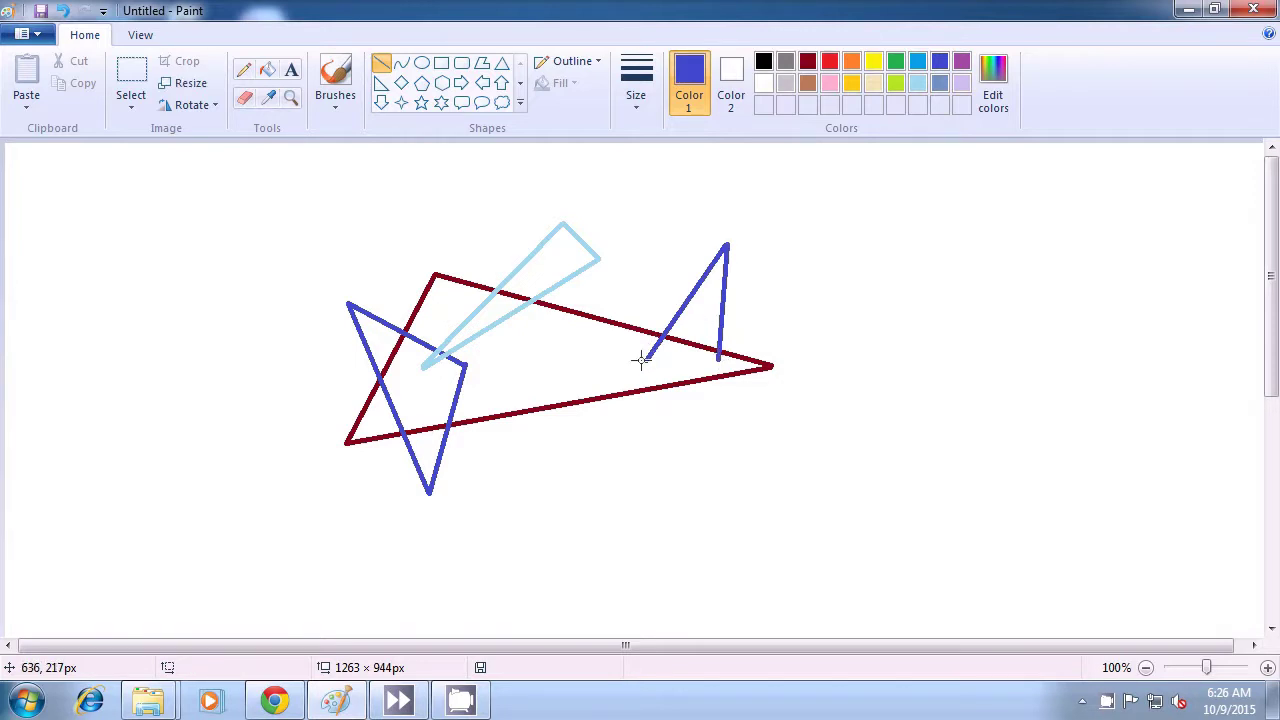
pyautogui.moveTo(647, 361); pyautogui.dragTo(722, 361)
pyautogui.click(862, 283)
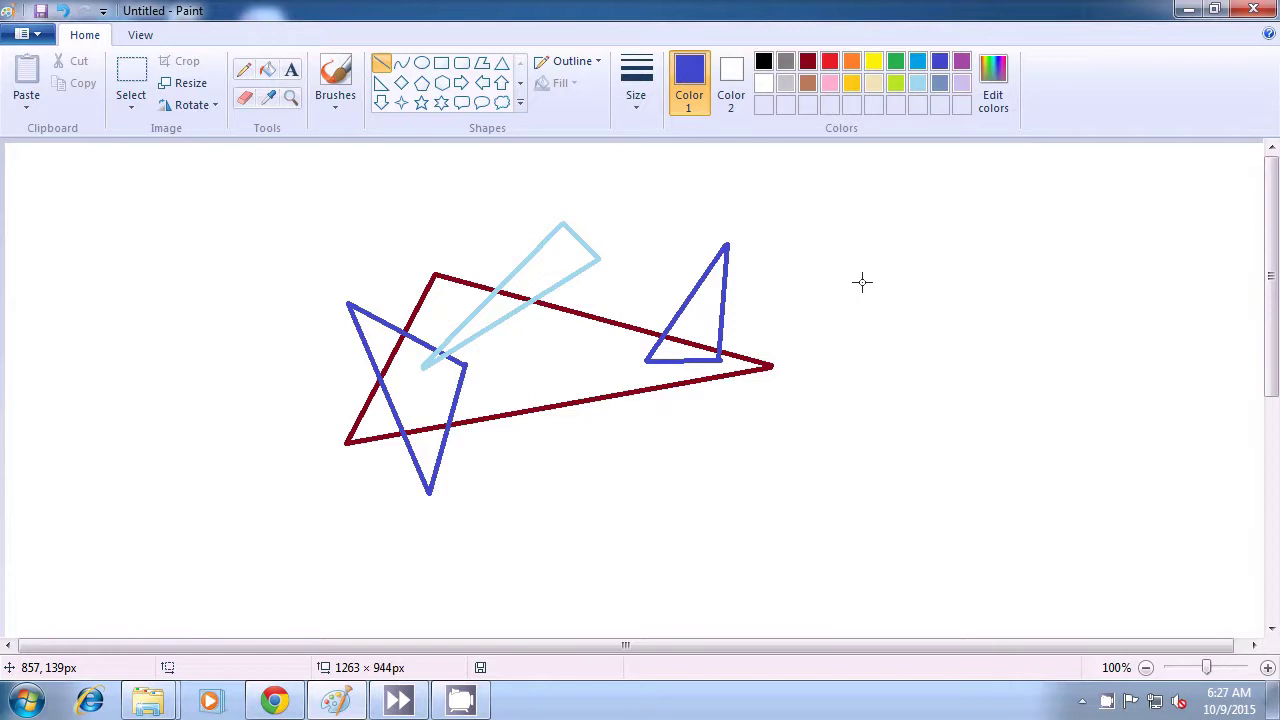
# Step: Draw a lime green triangle across the middle of the large dark red triangle's lower edge
pyautogui.click(896, 83)
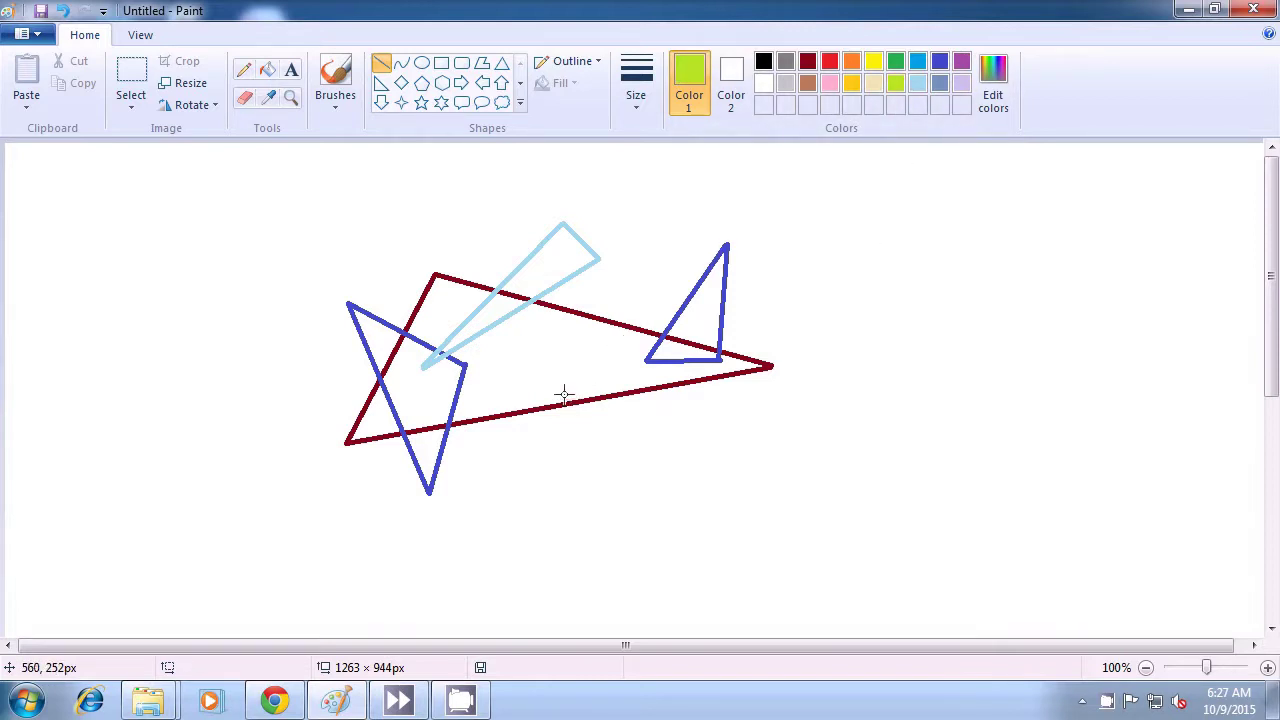
pyautogui.moveTo(545, 381); pyautogui.dragTo(546, 494)
pyautogui.click(634, 491)
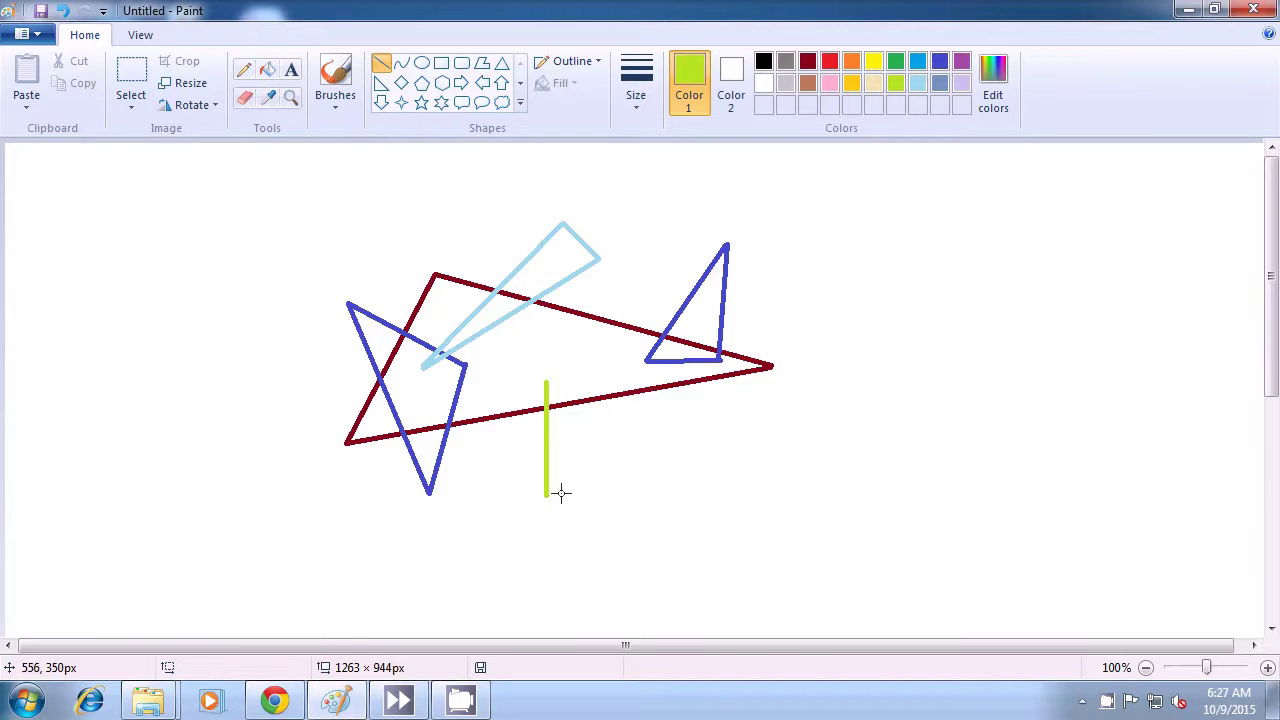
pyautogui.moveTo(546, 494); pyautogui.dragTo(655, 416)
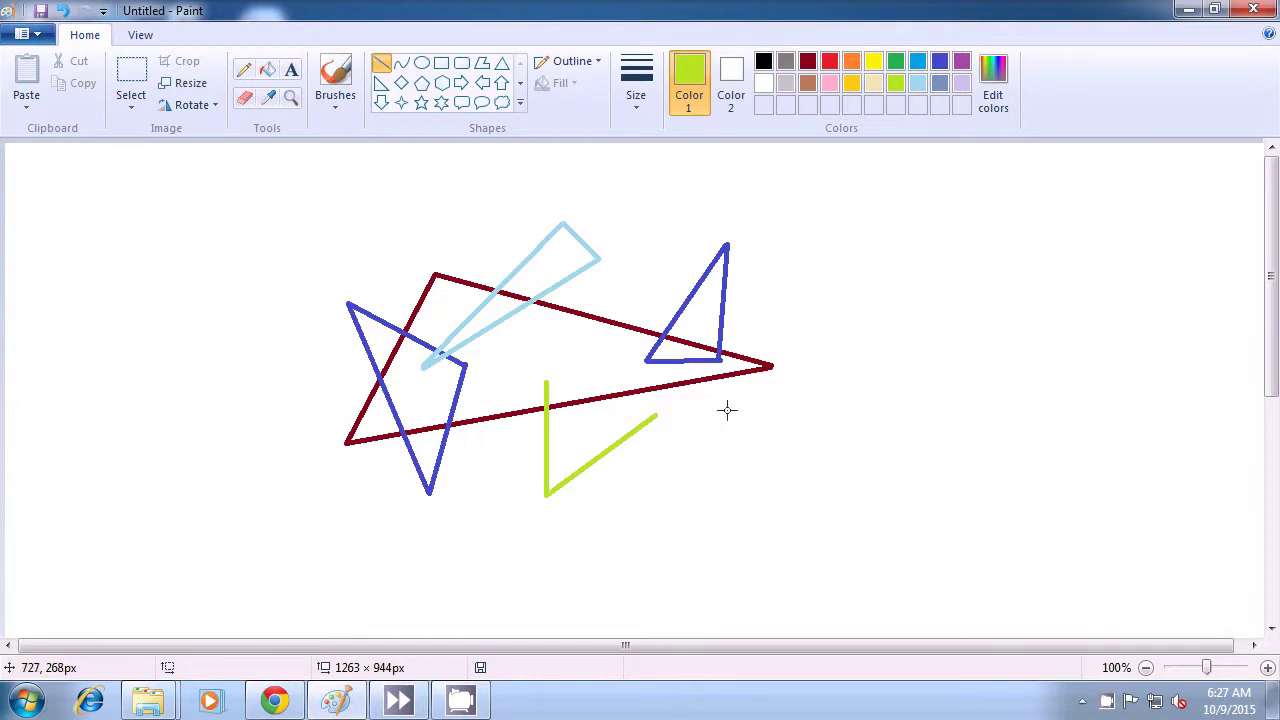
pyautogui.moveTo(658, 413); pyautogui.dragTo(546, 382)
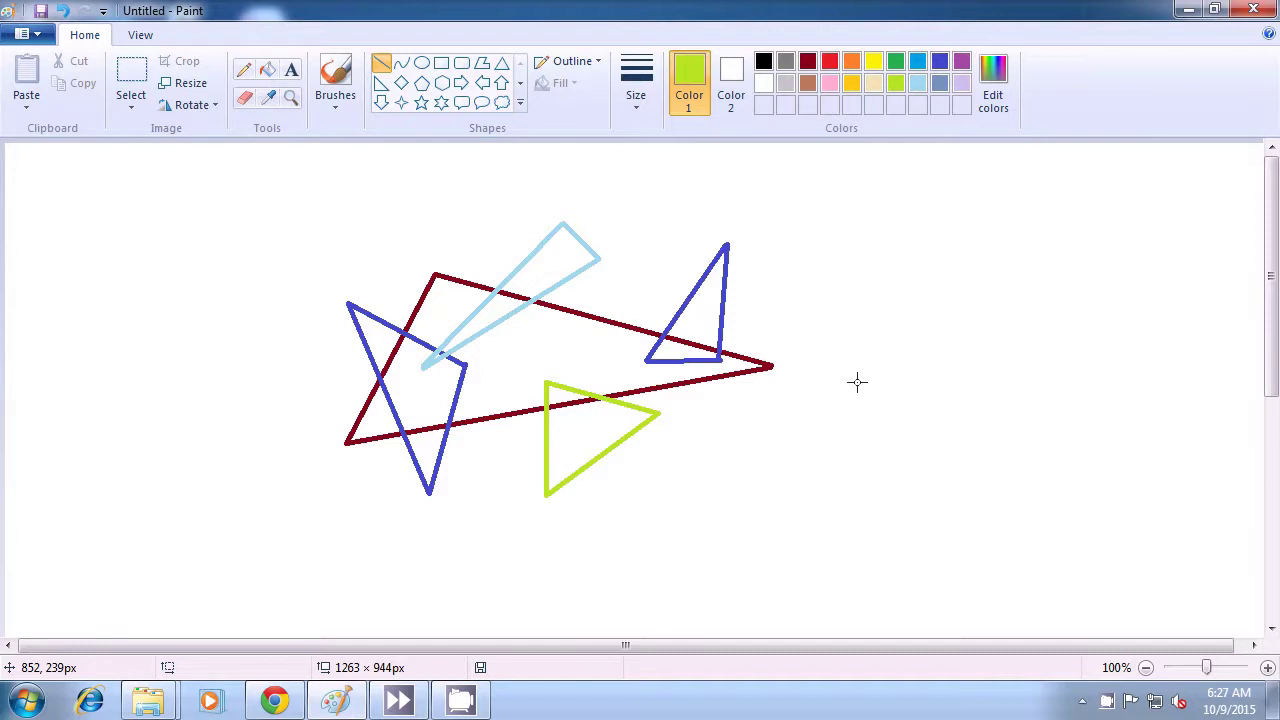
# Step: Draw a small black triangle below the large dark red one, its right corner overlapping the lime triangle
pyautogui.click(764, 64)
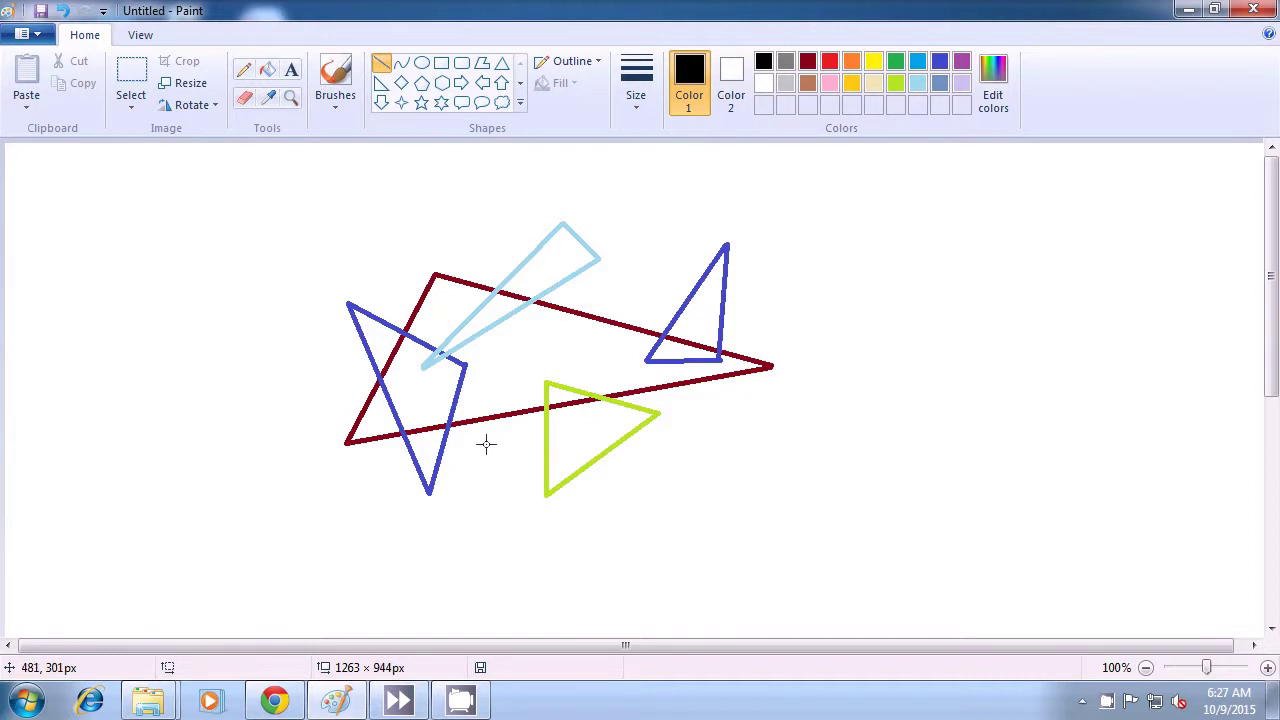
pyautogui.moveTo(483, 441); pyautogui.dragTo(497, 499)
pyautogui.click(554, 518)
pyautogui.moveTo(496, 494); pyautogui.dragTo(564, 450)
pyautogui.click(643, 457)
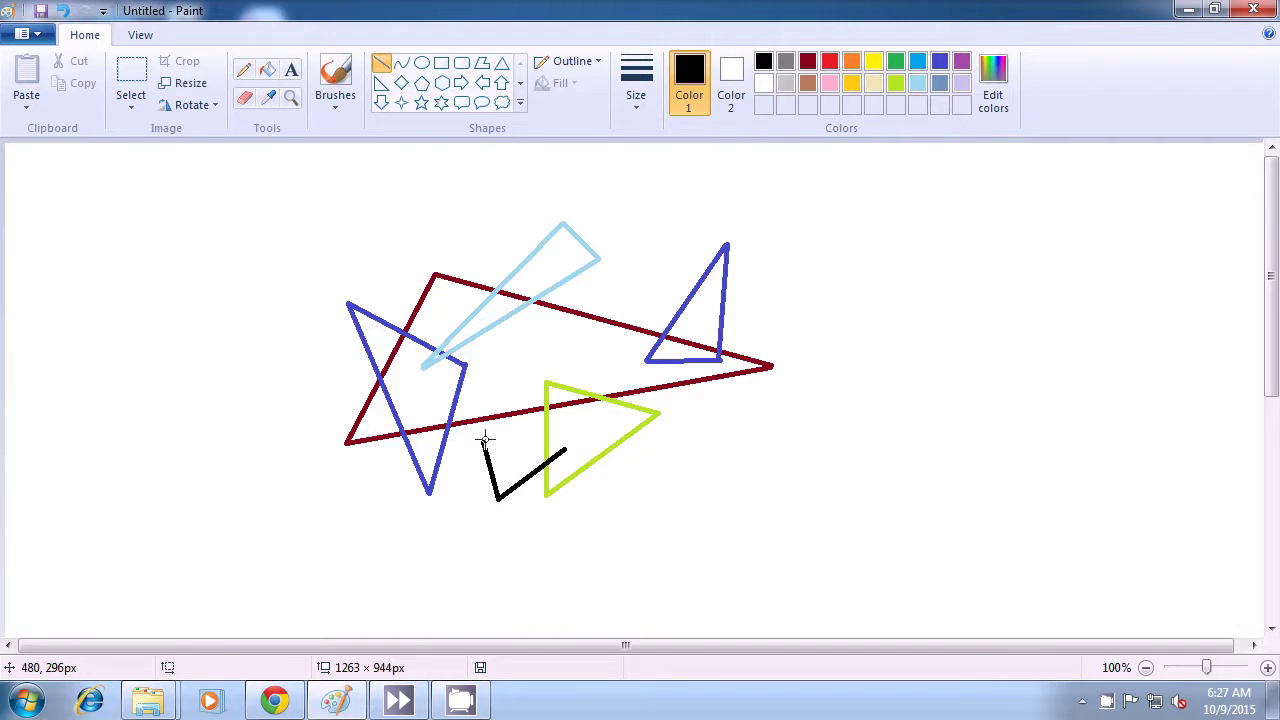
pyautogui.moveTo(481, 441); pyautogui.dragTo(564, 449)
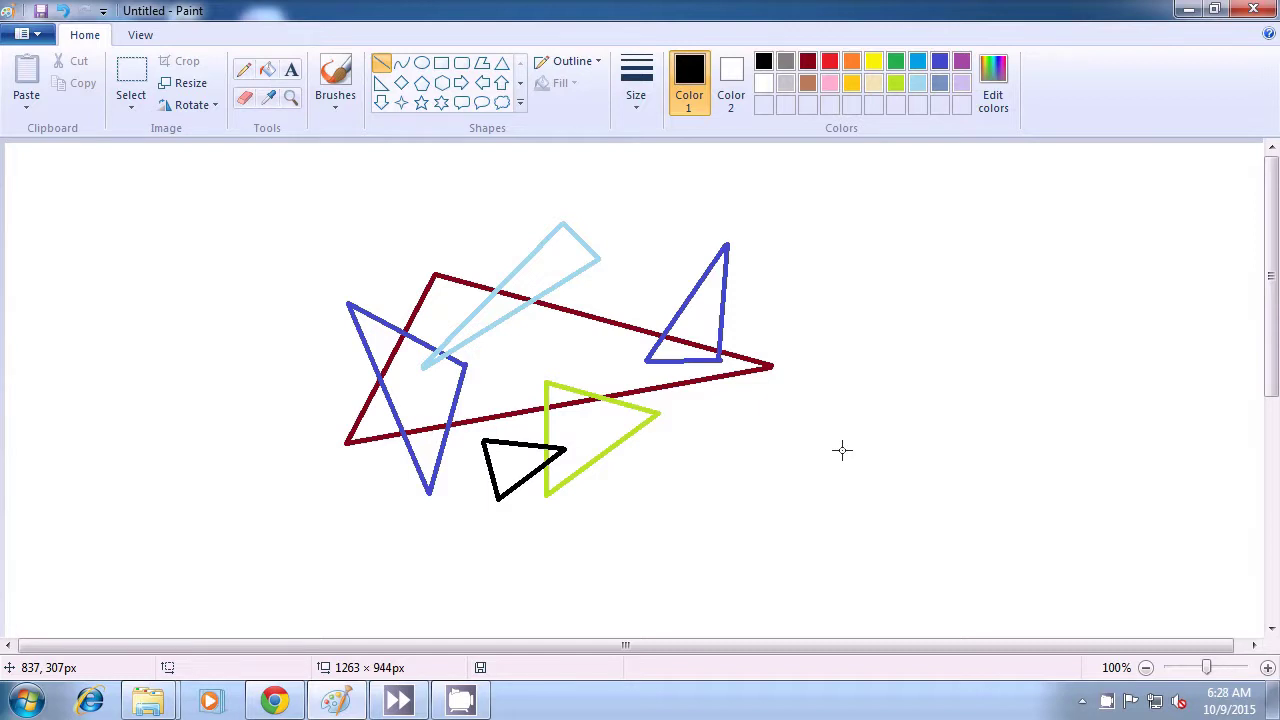
# Step: Draw a small green triangle crossing the upper left side of the light blue triangle
pyautogui.click(895, 64)
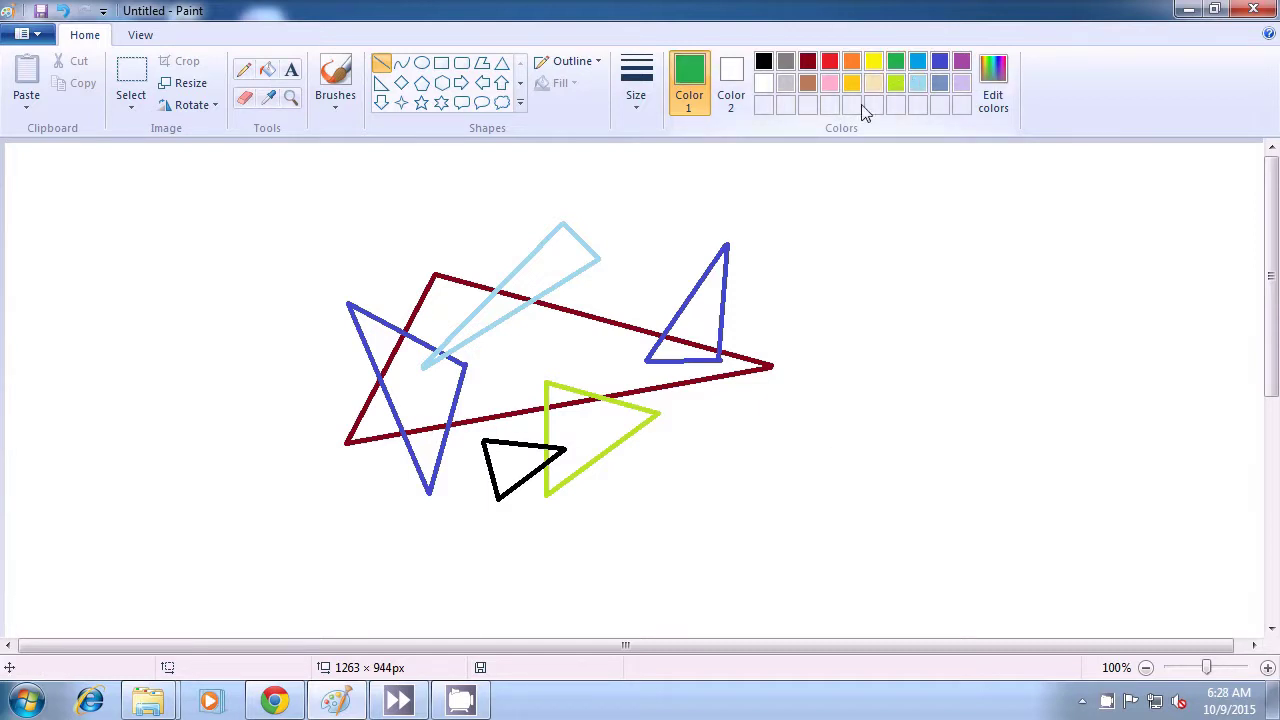
pyautogui.moveTo(535, 265); pyautogui.dragTo(558, 242)
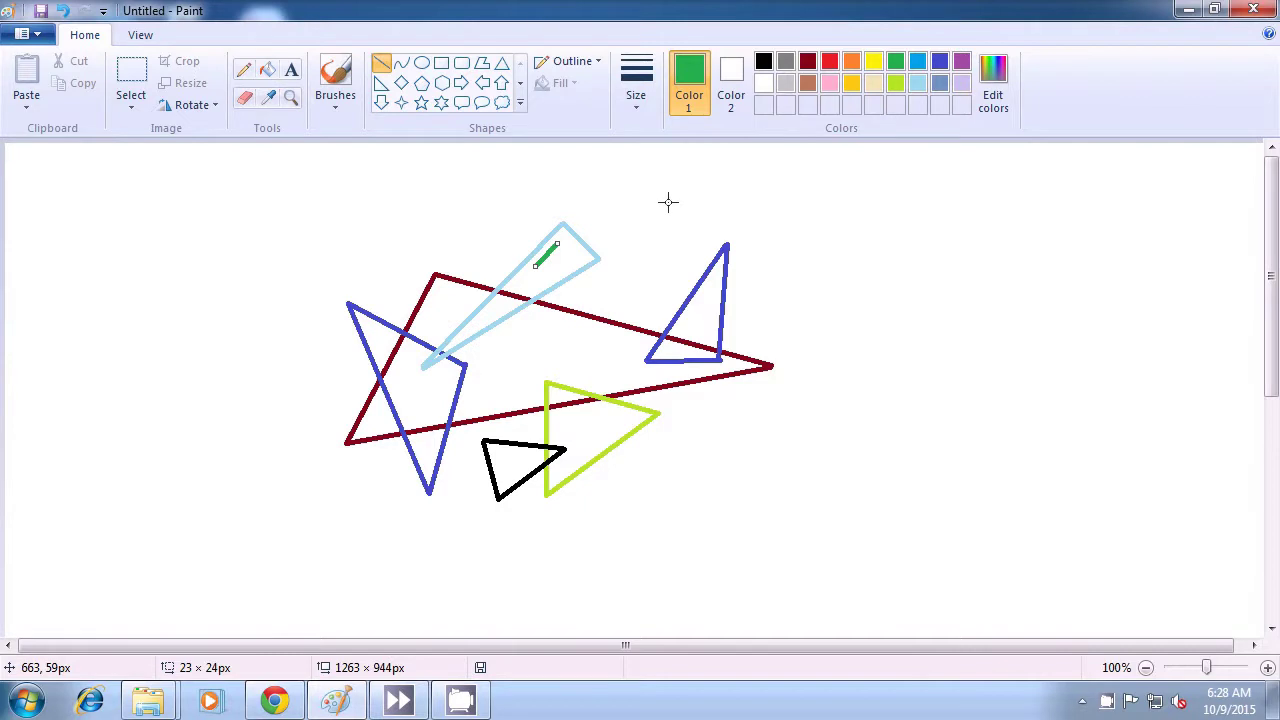
pyautogui.moveTo(537, 264); pyautogui.dragTo(486, 220)
pyautogui.click(714, 220)
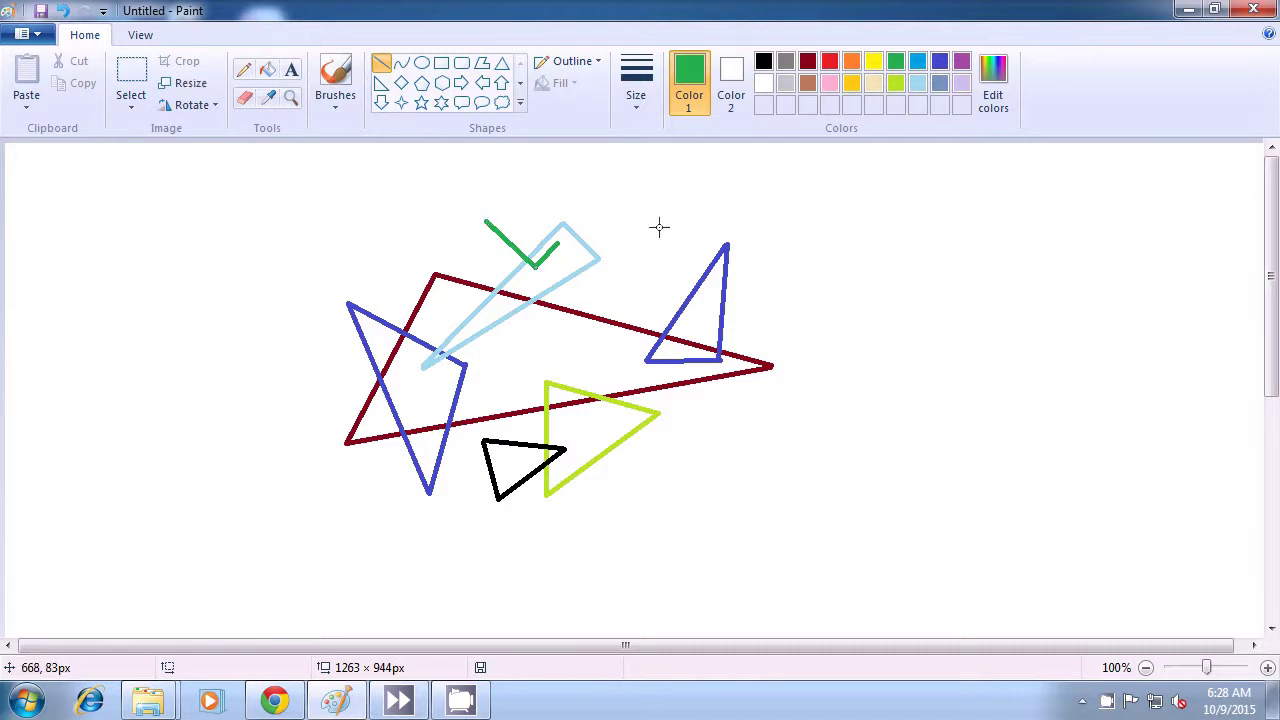
pyautogui.moveTo(558, 242); pyautogui.dragTo(487, 221)
pyautogui.click(734, 223)
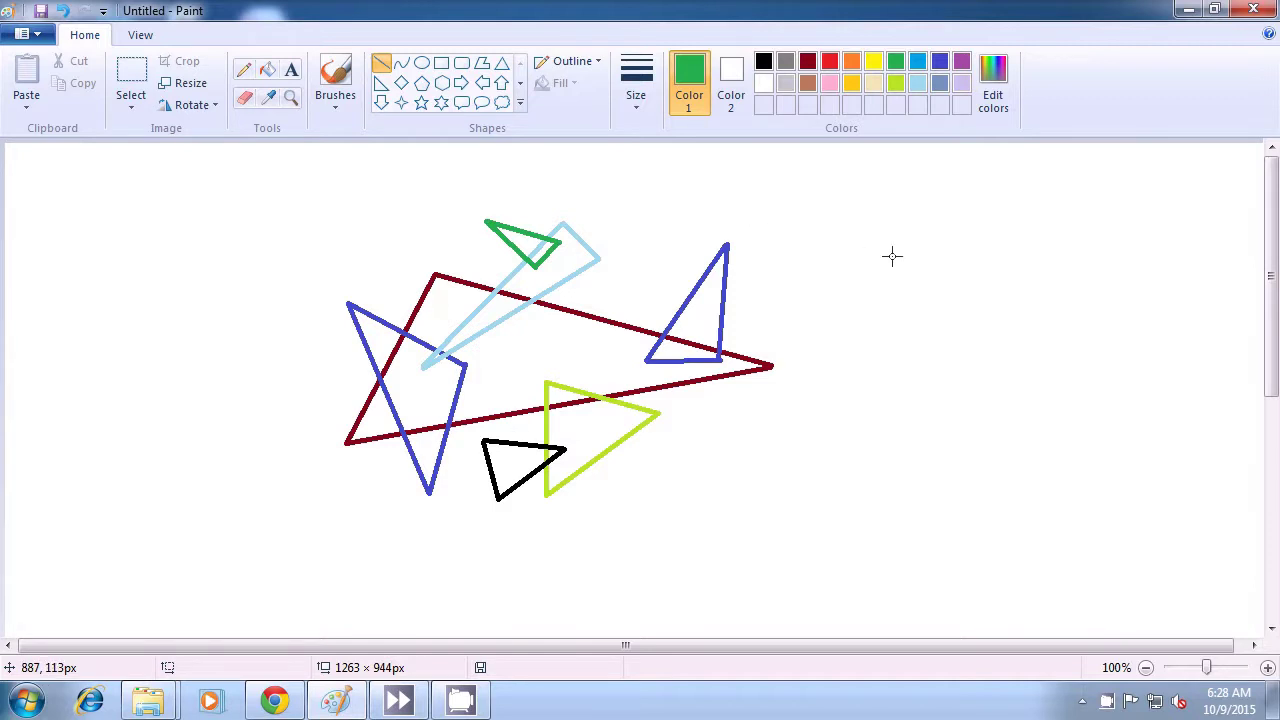
# Step: Draw a small dark red triangle over the lower-left corner of the large one, overlapping the left blue triangle
pyautogui.click(806, 63)
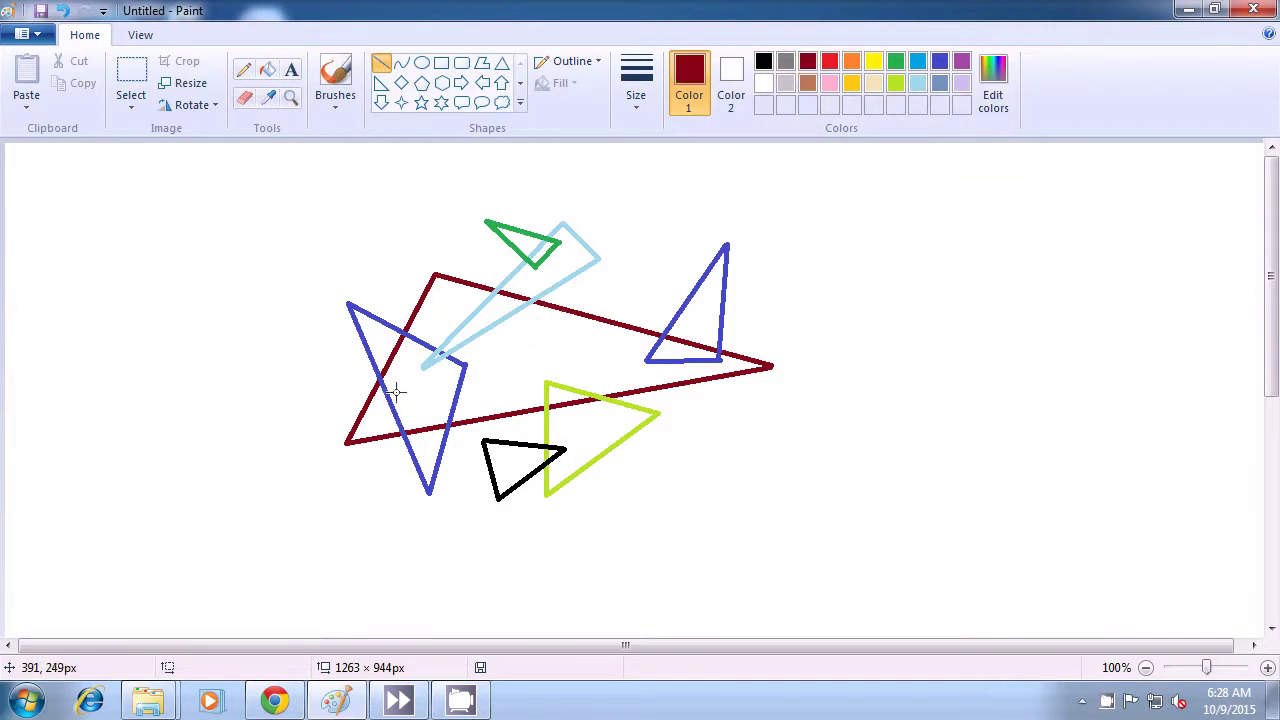
pyautogui.moveTo(397, 377); pyautogui.dragTo(428, 444)
pyautogui.click(366, 463)
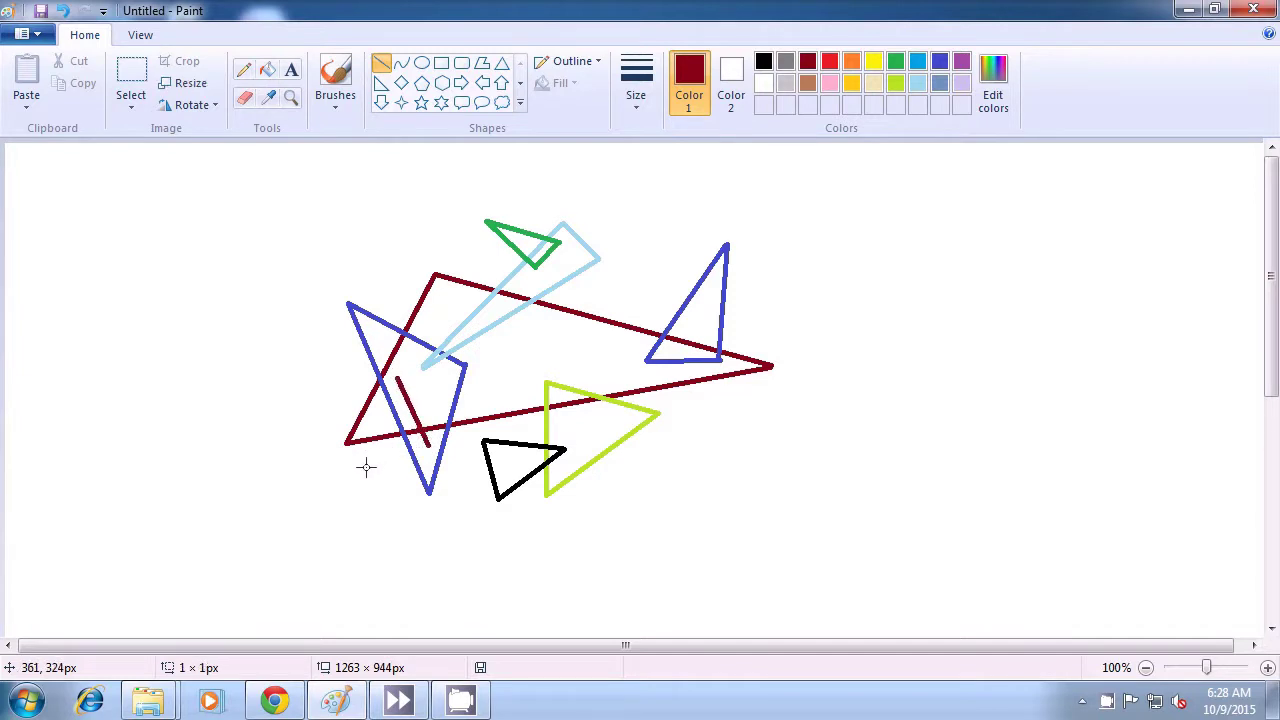
pyautogui.moveTo(400, 378); pyautogui.dragTo(343, 473)
pyautogui.click(323, 471)
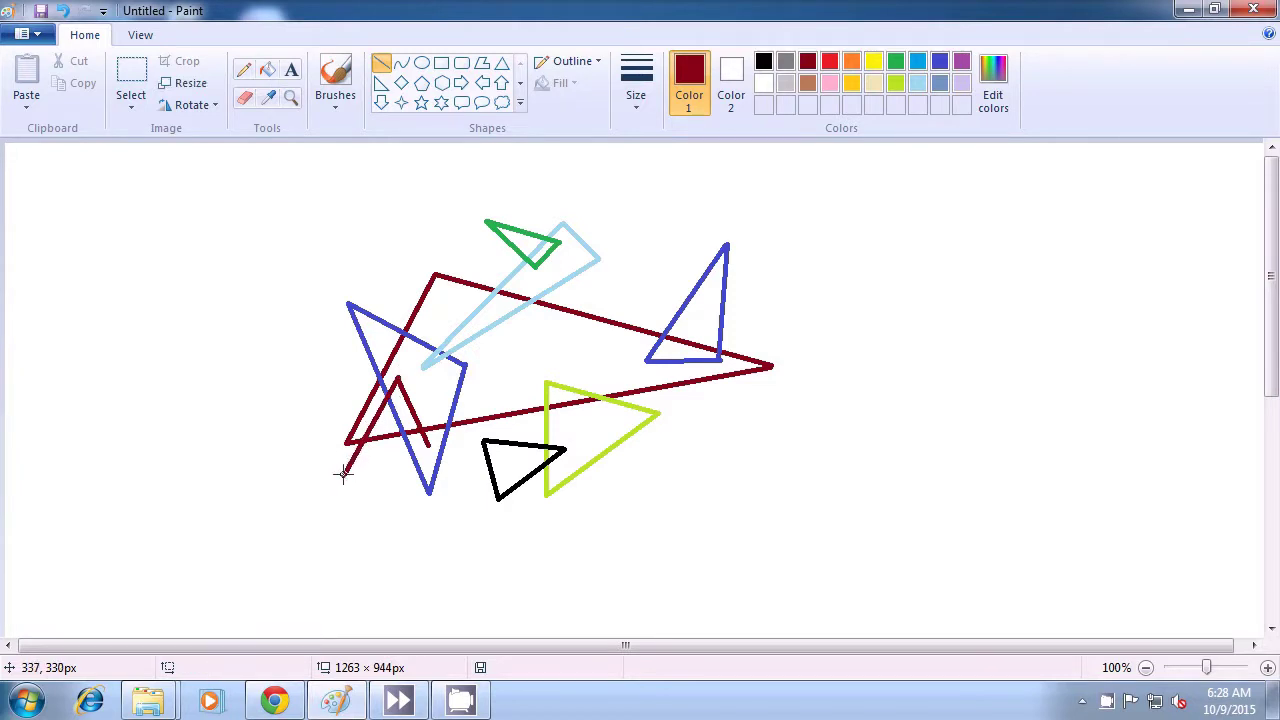
pyautogui.moveTo(343, 476); pyautogui.dragTo(428, 447)
pyautogui.click(775, 467)
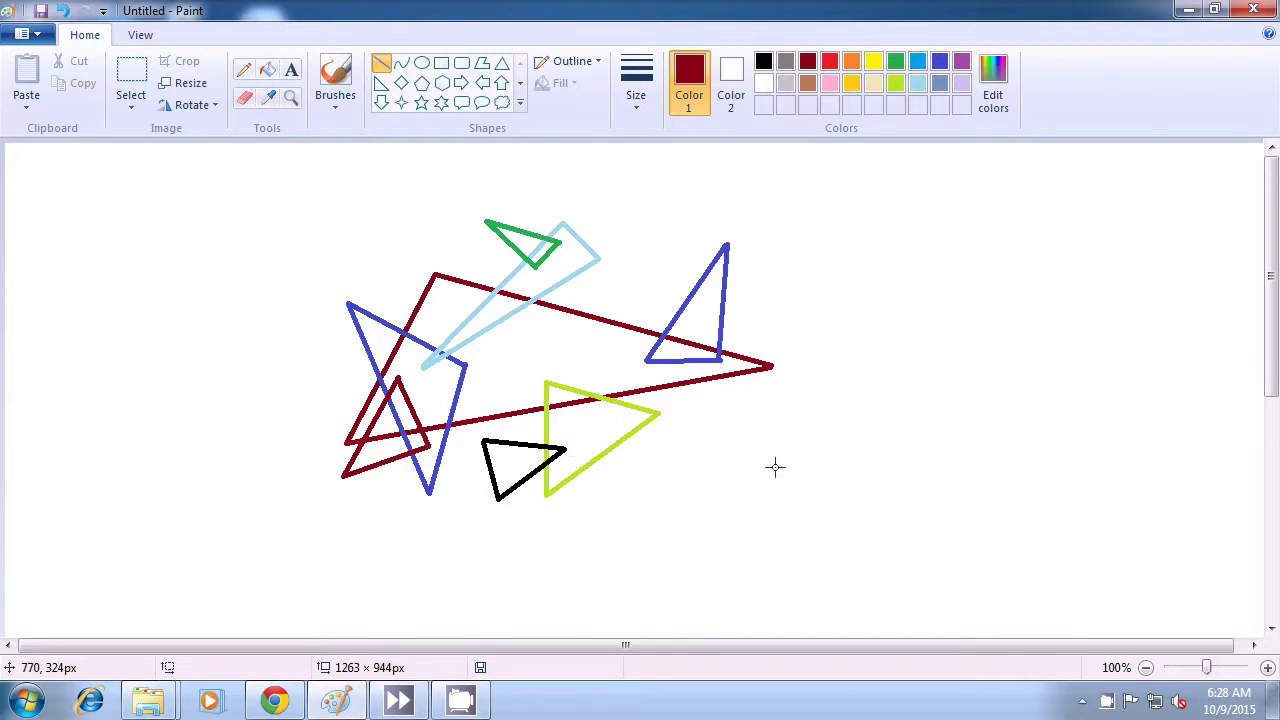